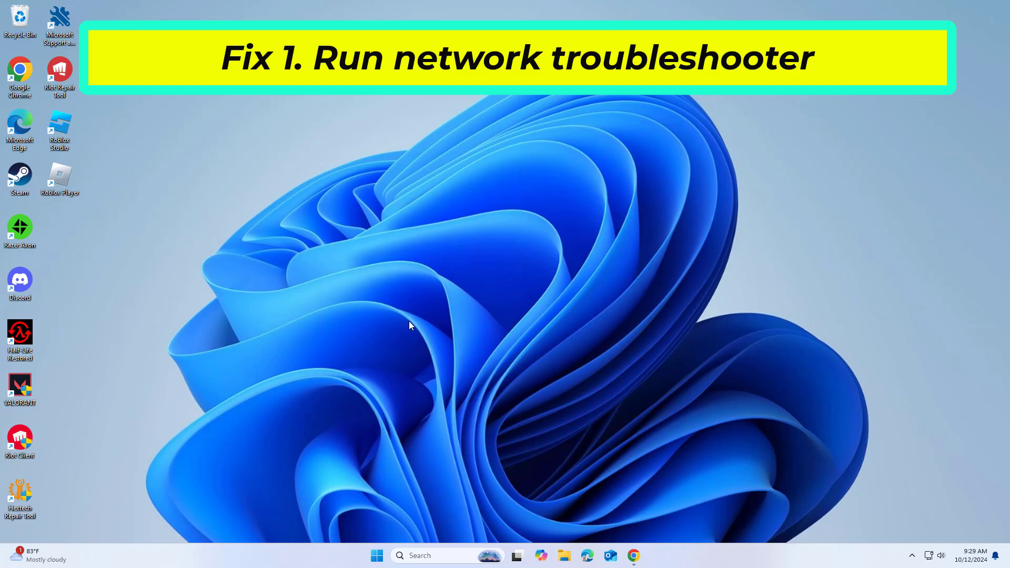
Search Windows for 'fix netowork' to find the network troubleshooter.
left_click(433, 562)
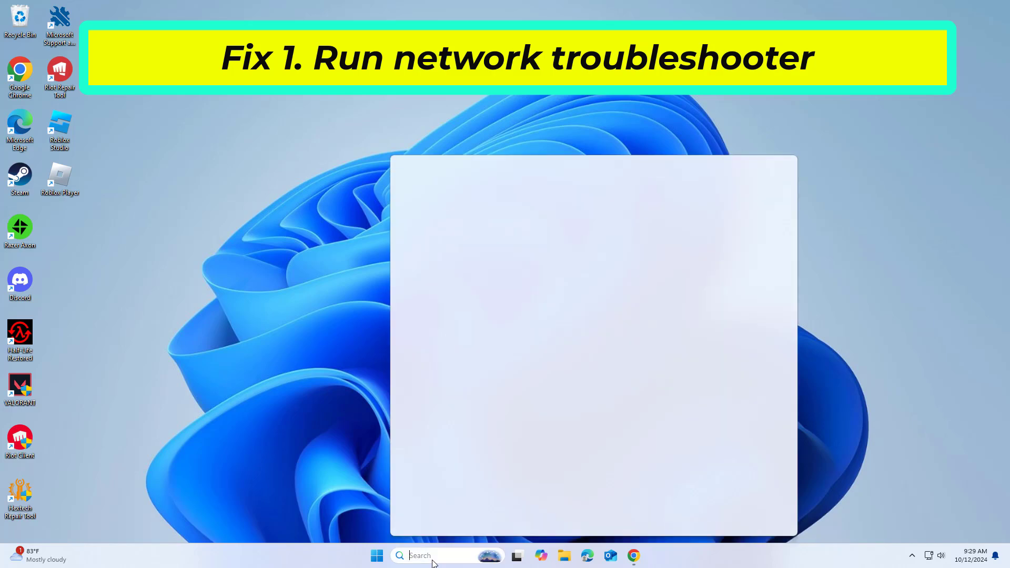
type("fi")
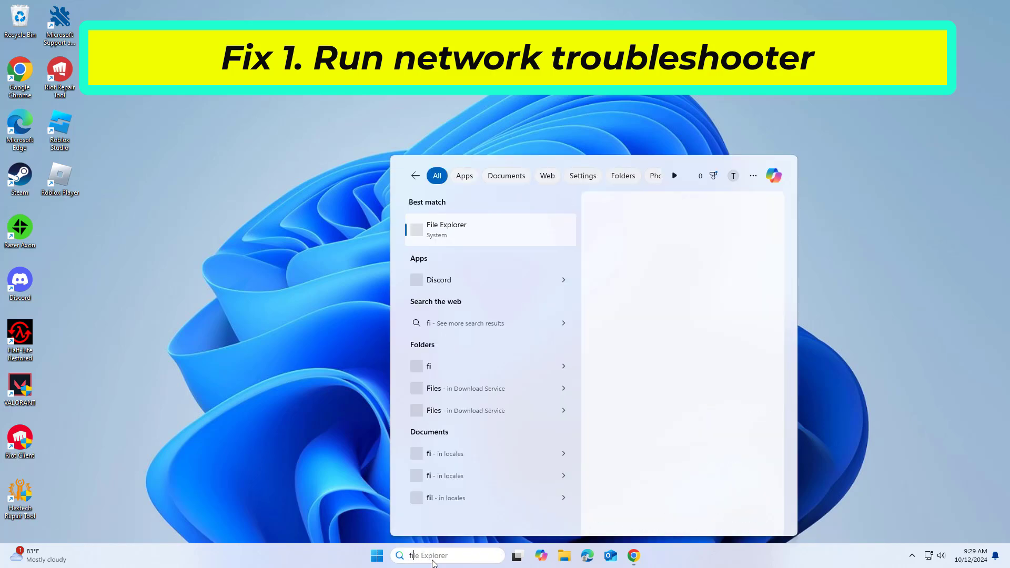
type("x net")
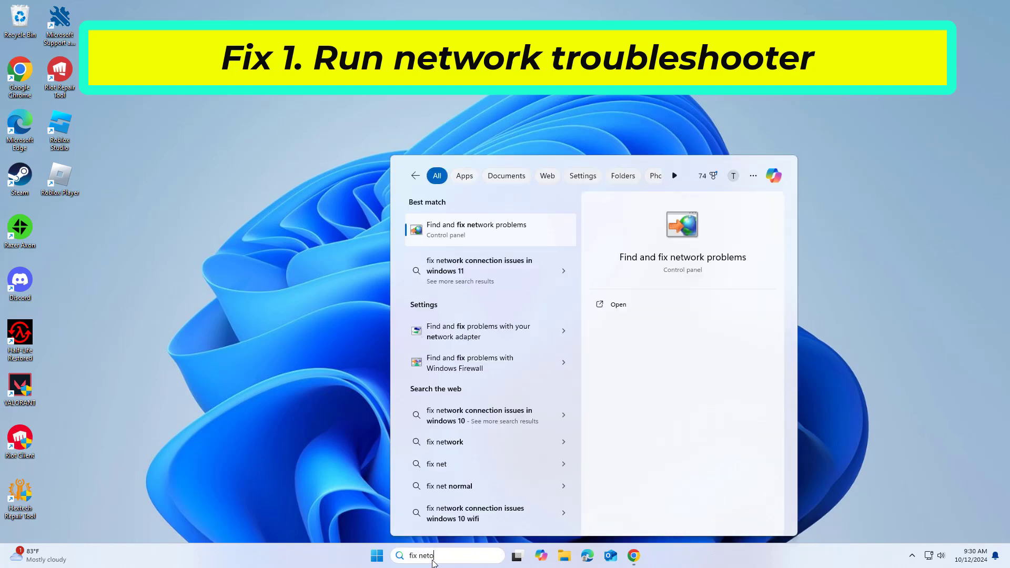
type("o")
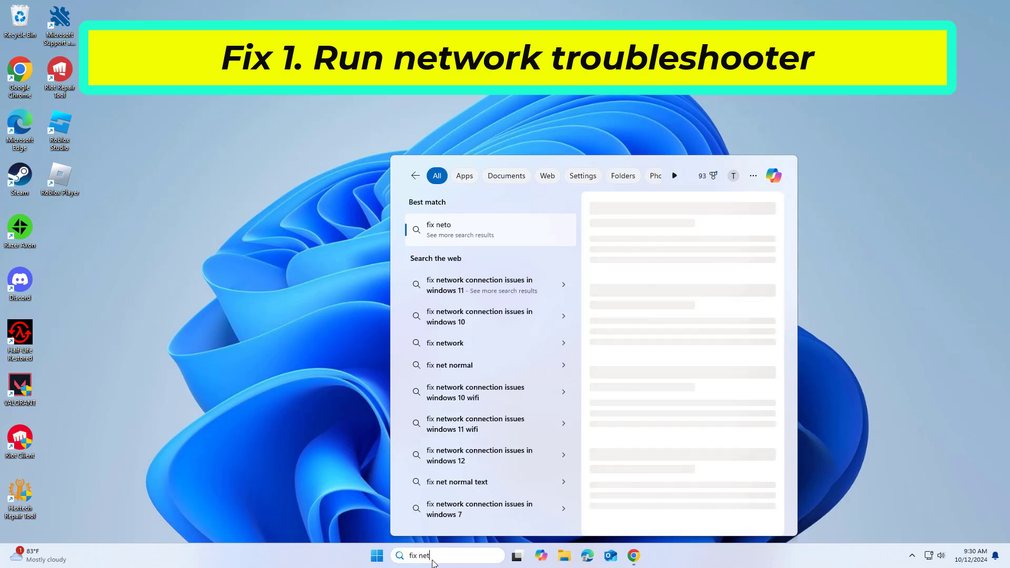
type("work")
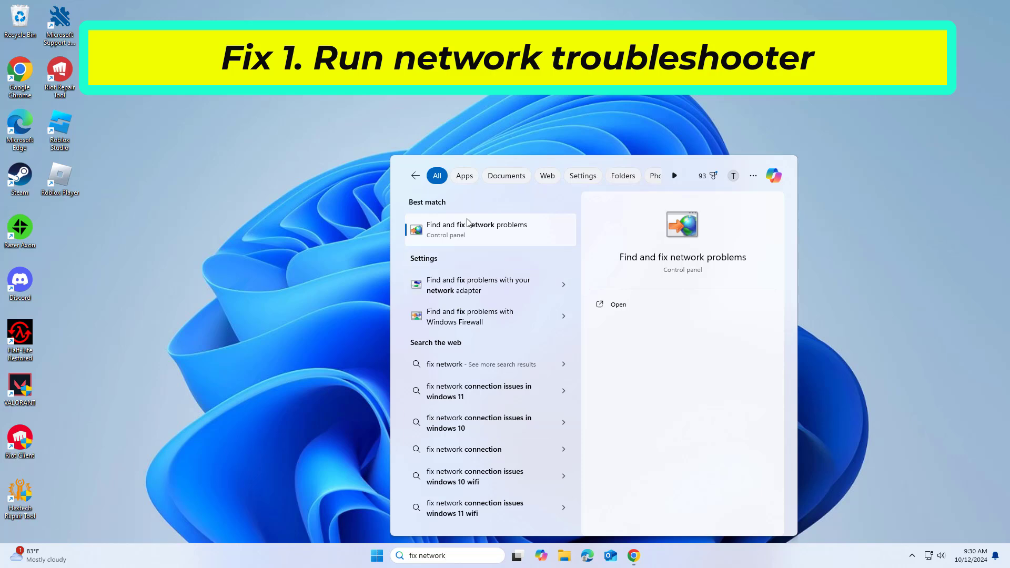
Run Find and fix network problems on the Internet connection, which finds no issues, and close it.
left_click(467, 225)
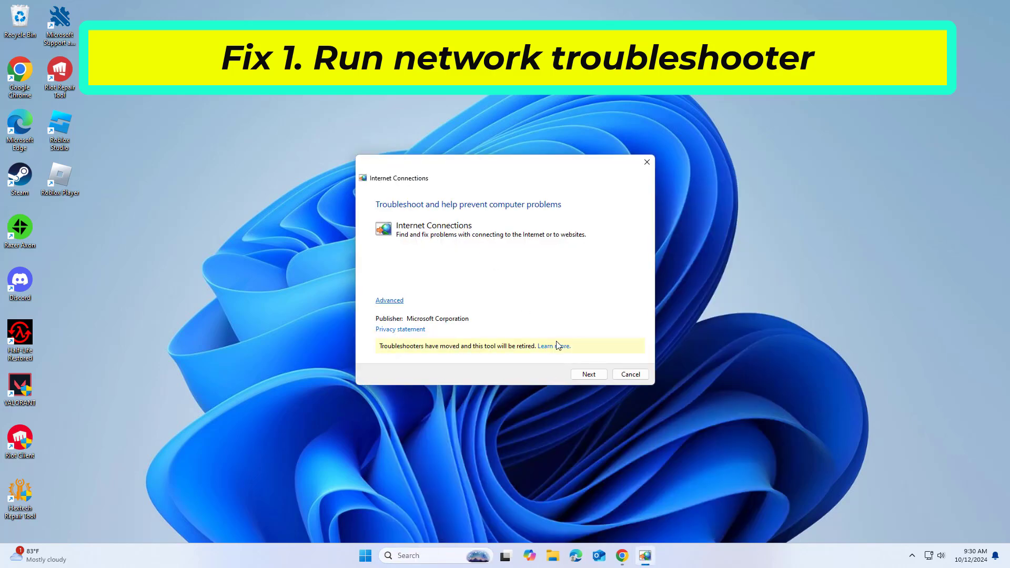
left_click(588, 371)
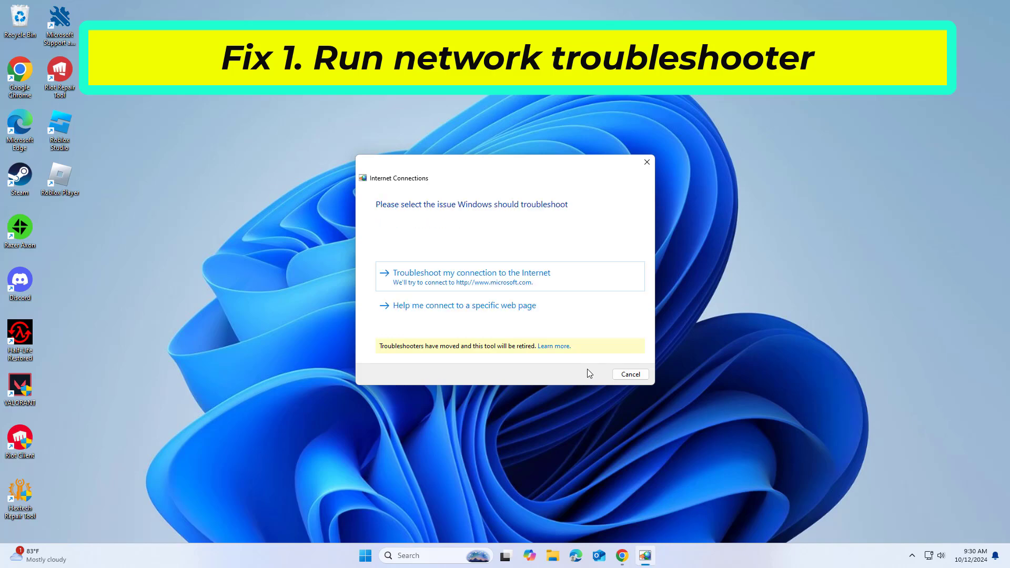
left_click(532, 270)
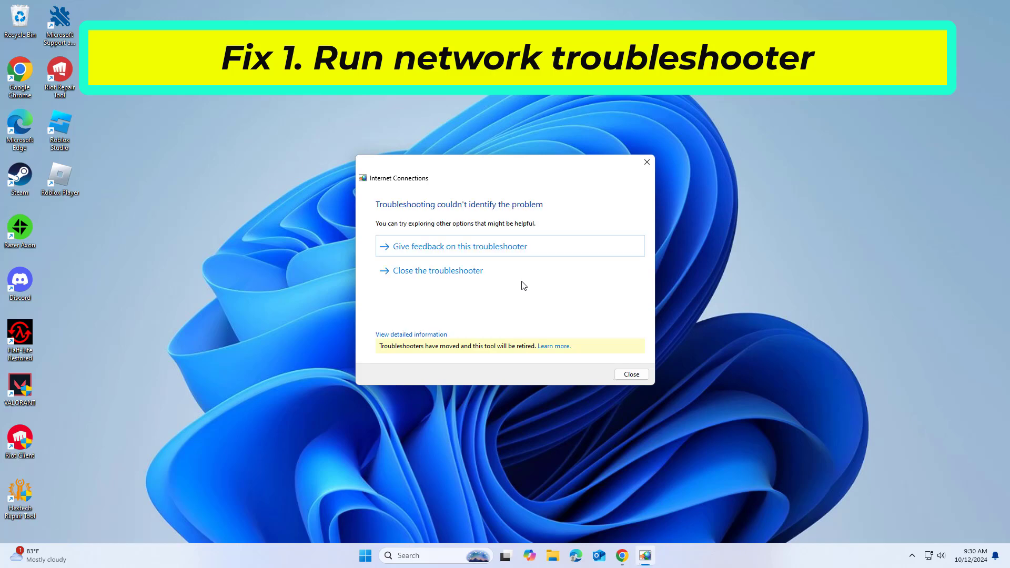
left_click(632, 375)
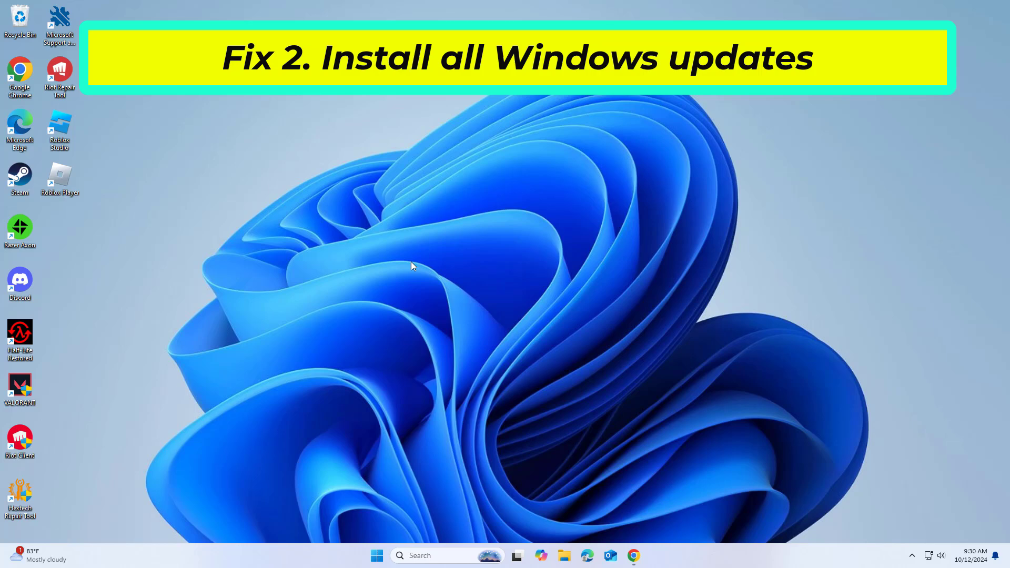
Search 'update' and open Windows Update so it checks for updates.
left_click(453, 556)
type("updat")
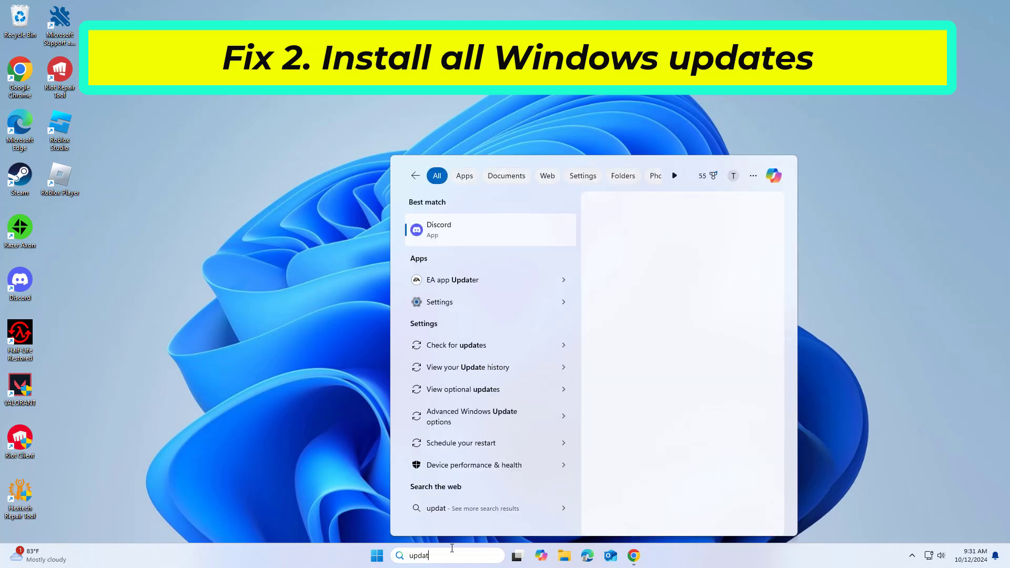
type("e")
left_click(486, 235)
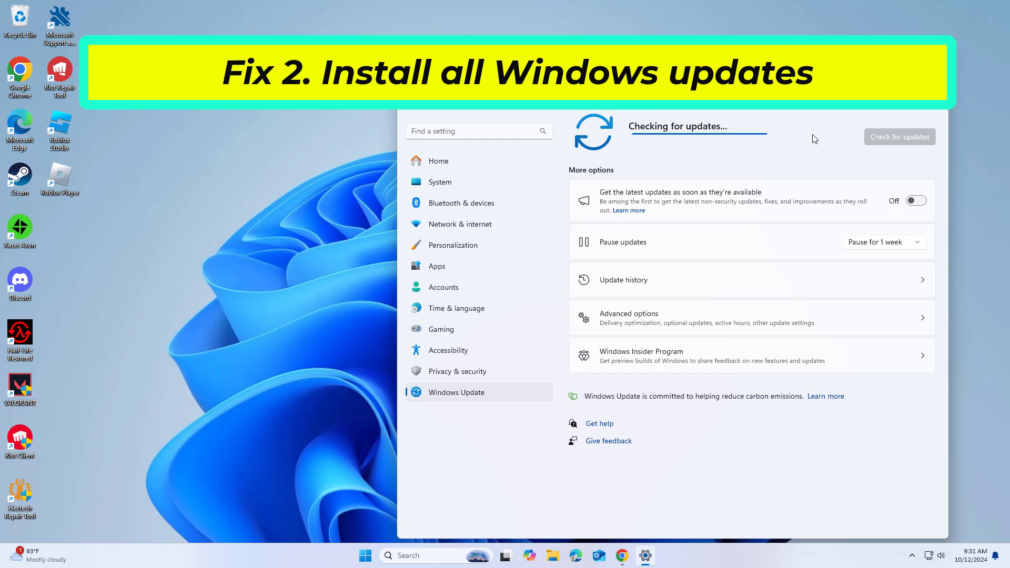
Close Settings and switch Bluetooth off in Bluetooth and other devices settings.
key("alt+F4")
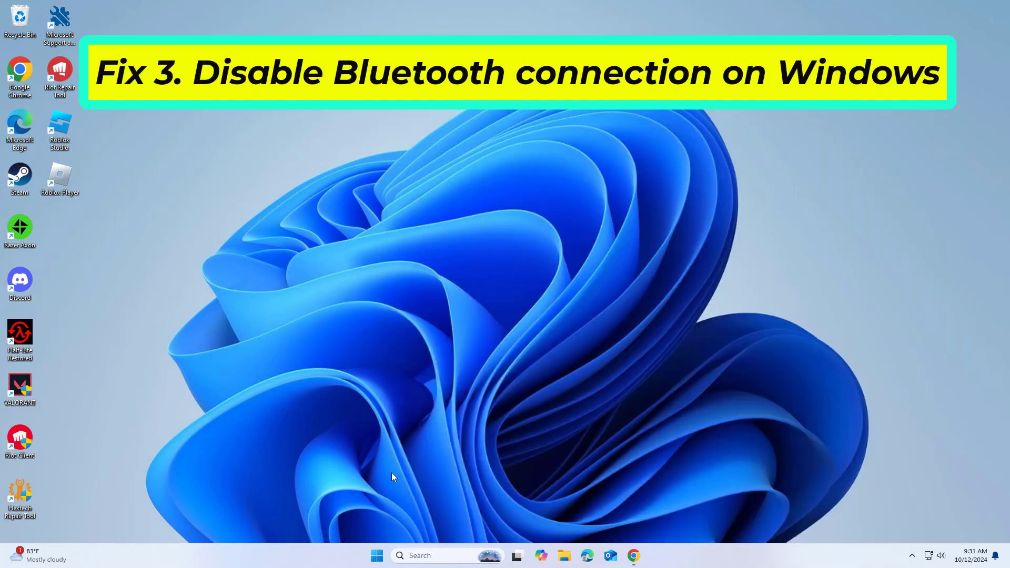
left_click(417, 555)
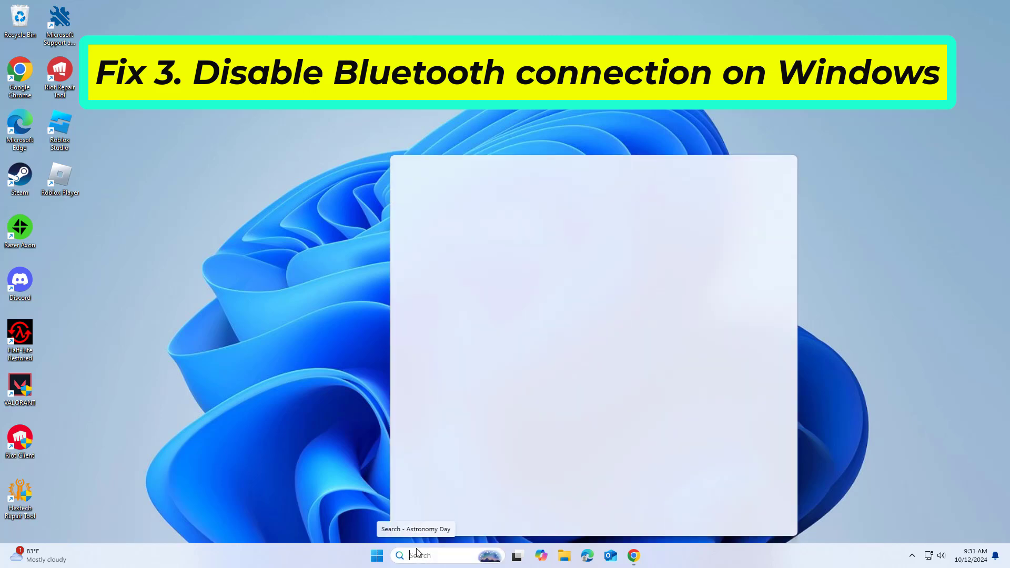
type("bluet")
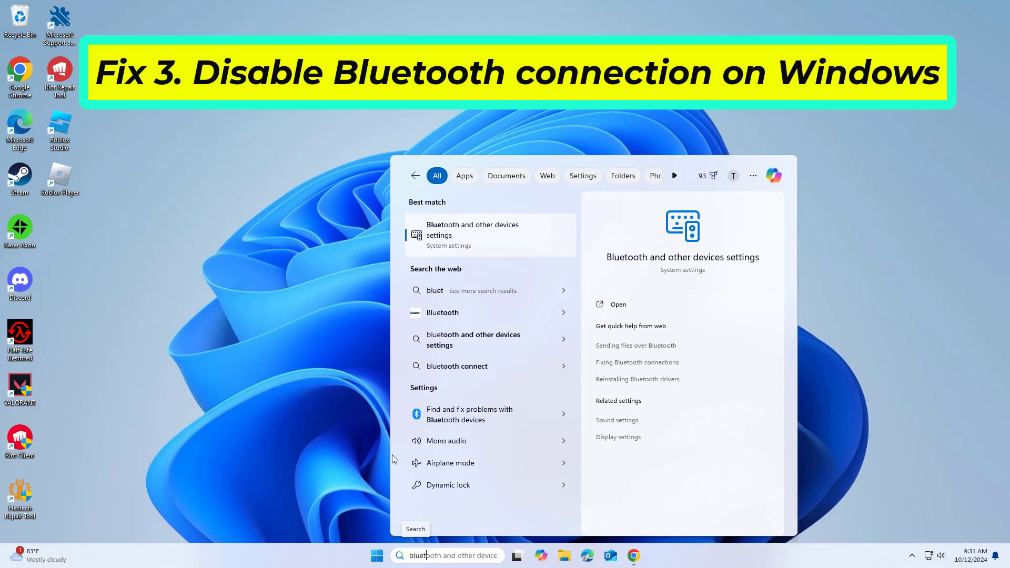
left_click(484, 234)
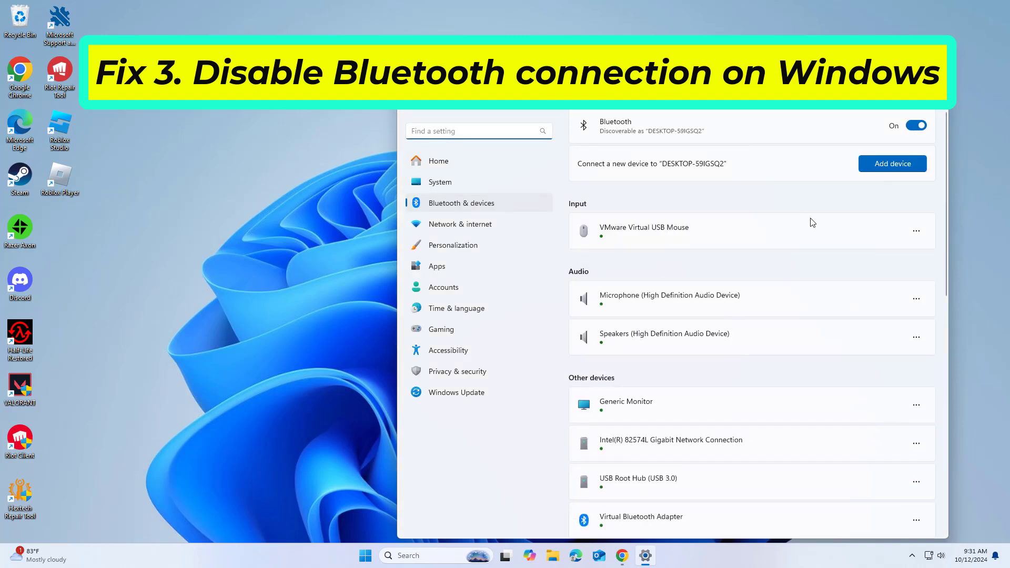
left_click(917, 125)
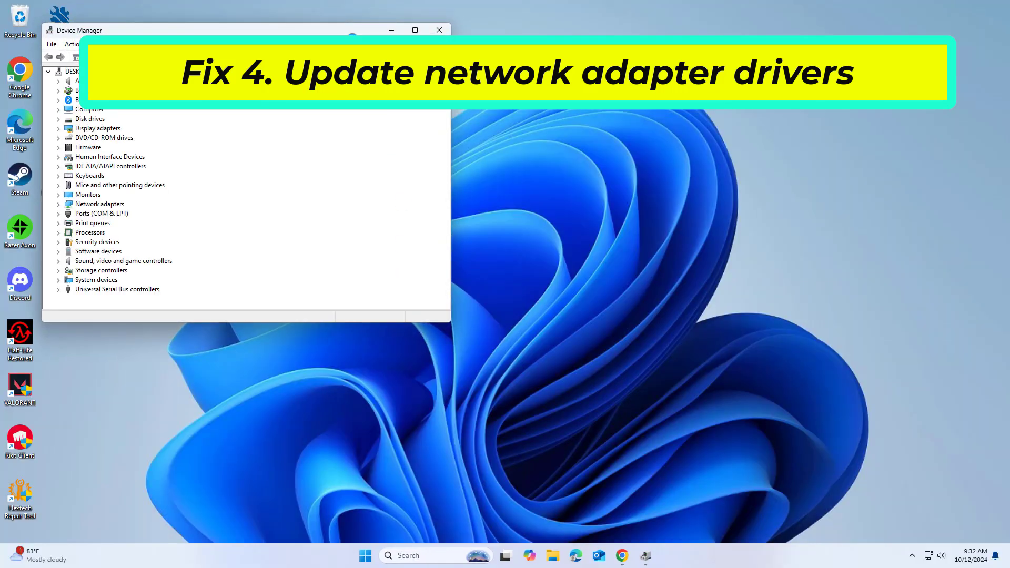
Let Windows search automatically for an updated Intel 82574L network adapter driver.
left_click_drag(348, 30, 586, 142)
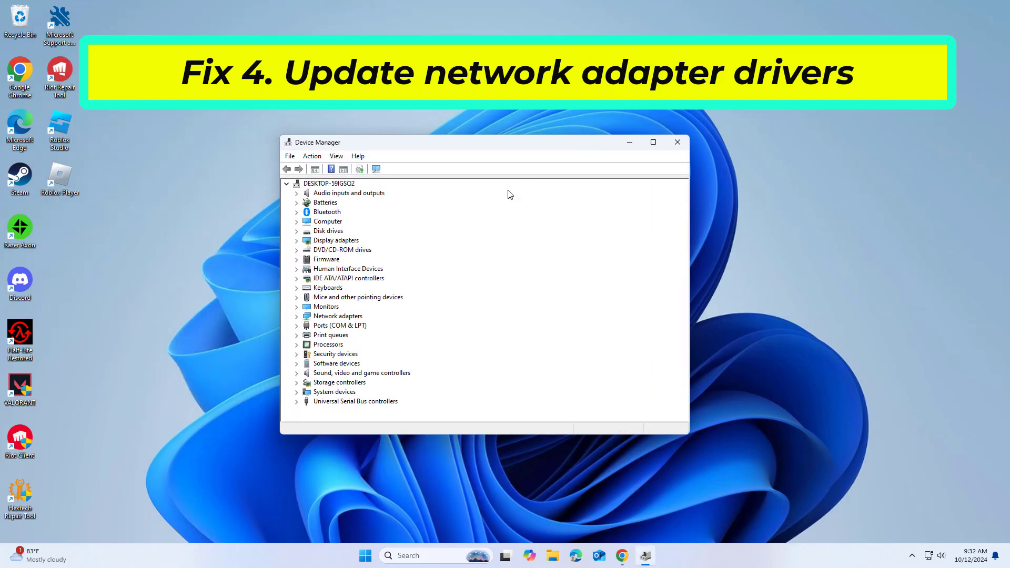
left_click(297, 317)
left_click(357, 326)
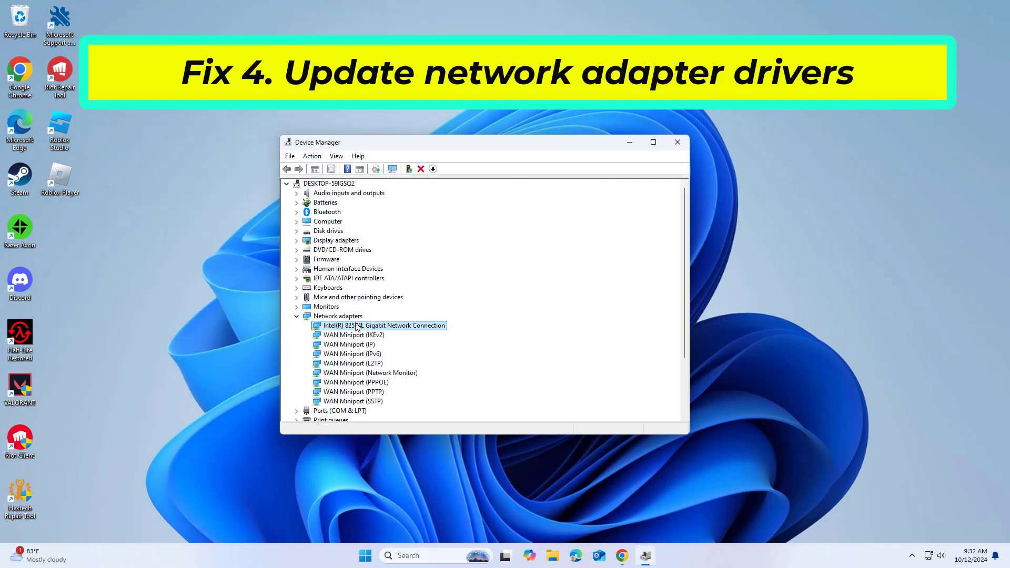
right_click(357, 327)
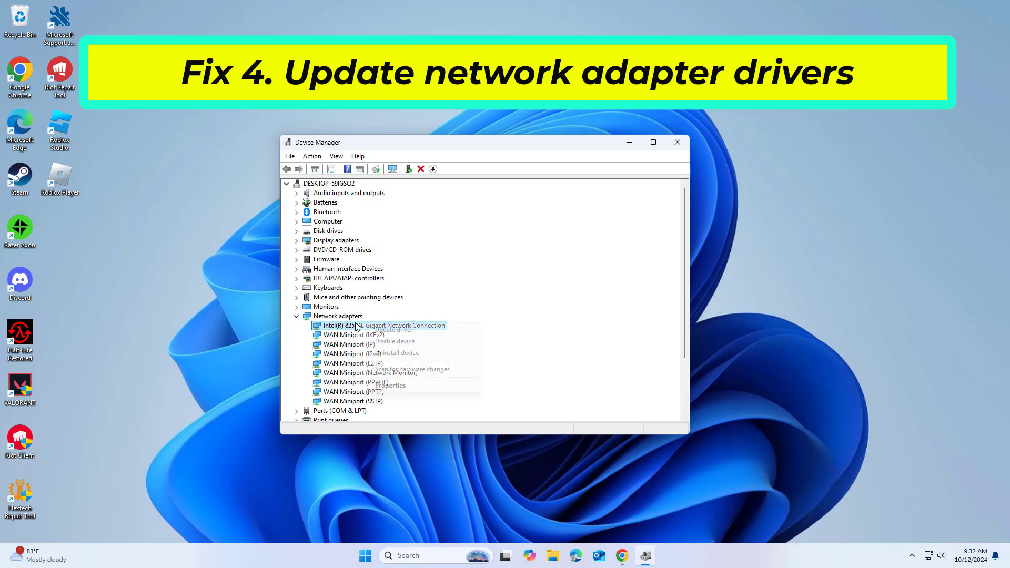
left_click(416, 331)
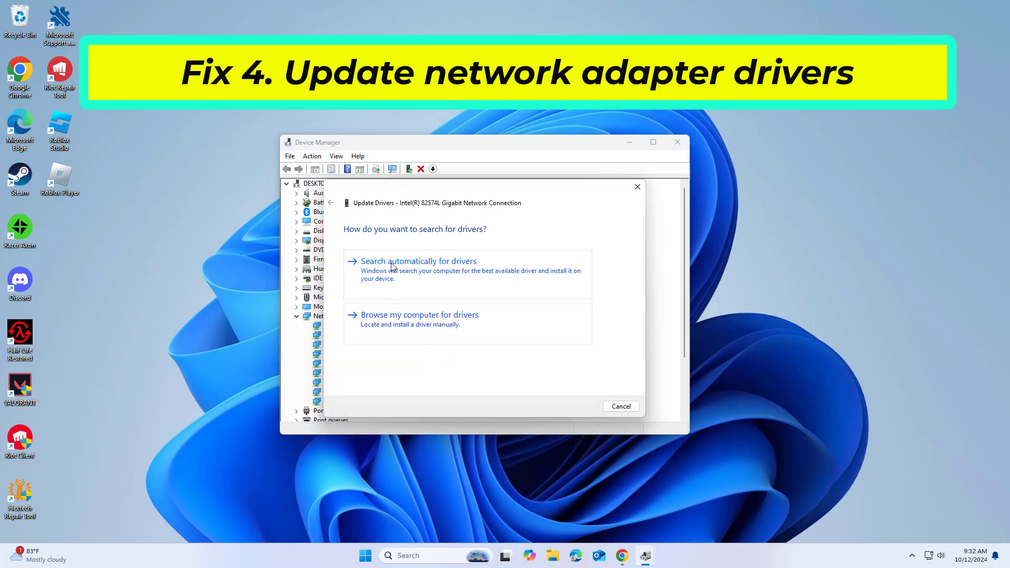
left_click(411, 269)
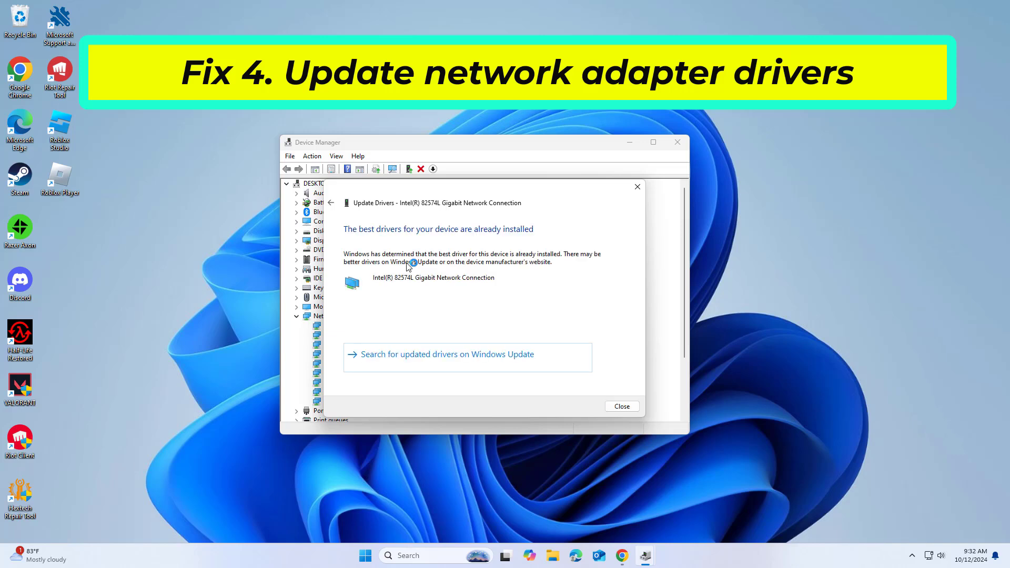
left_click(638, 408)
Install the Intel(R) 82574L Gigabit Network Connection driver from this computer's list, then close Device Manager.
right_click(436, 326)
left_click(471, 334)
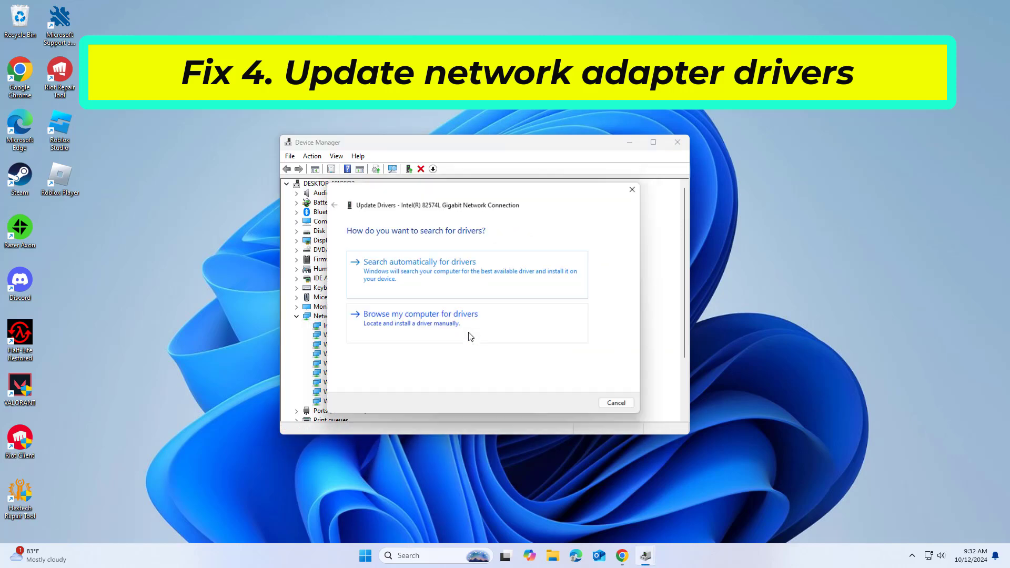
left_click(434, 322)
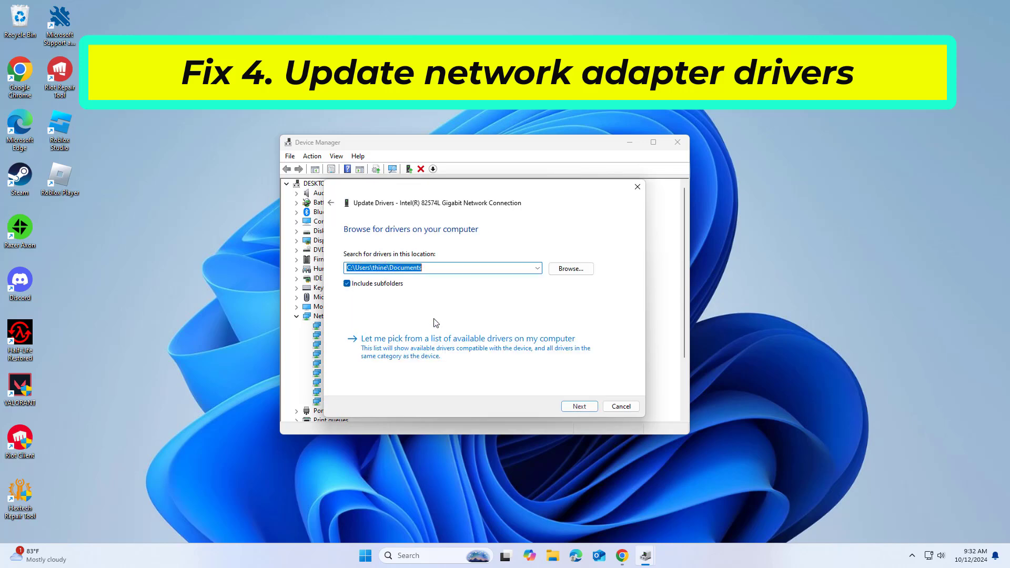
left_click(469, 342)
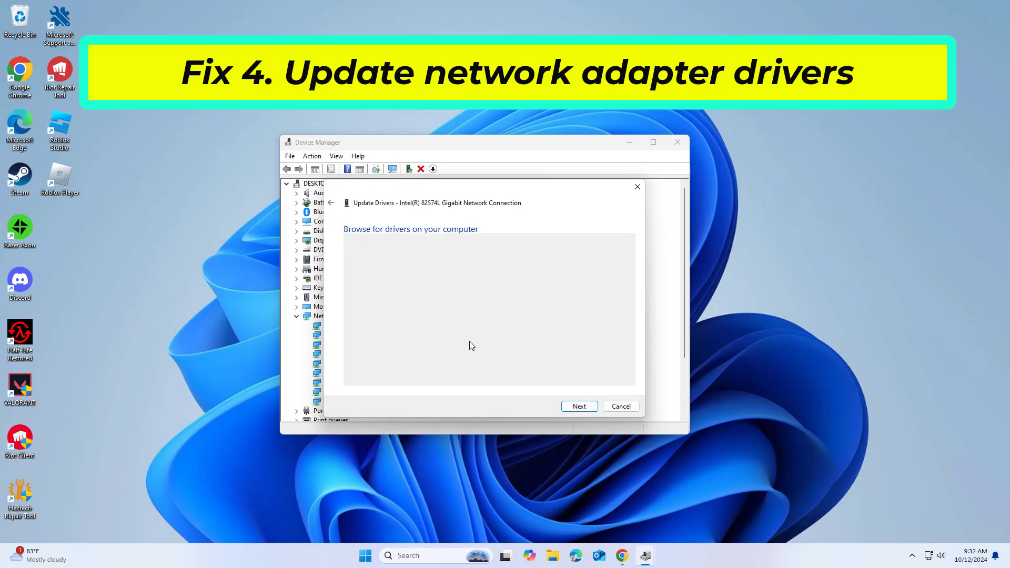
left_click(435, 321)
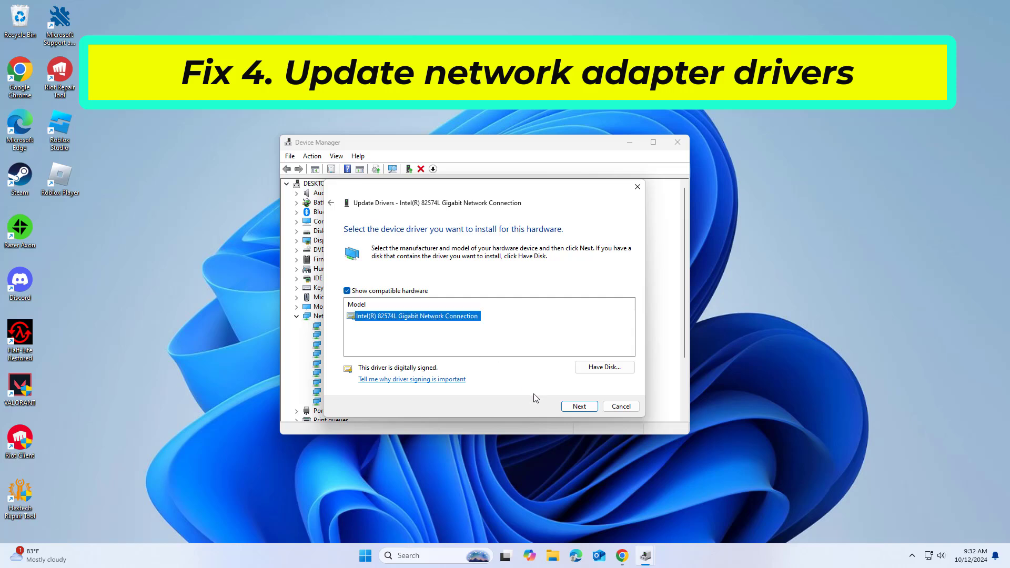
left_click(578, 406)
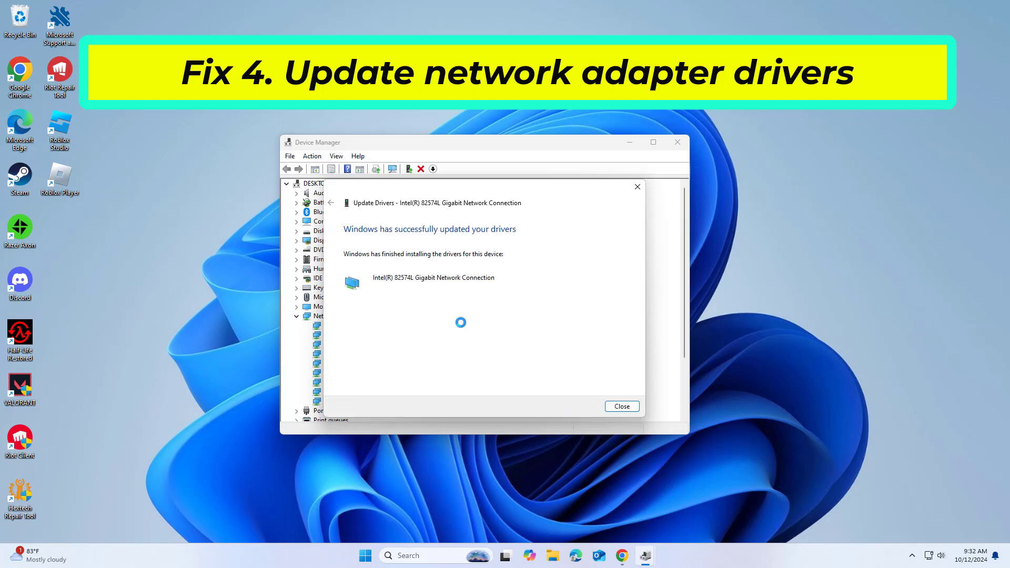
left_click(620, 408)
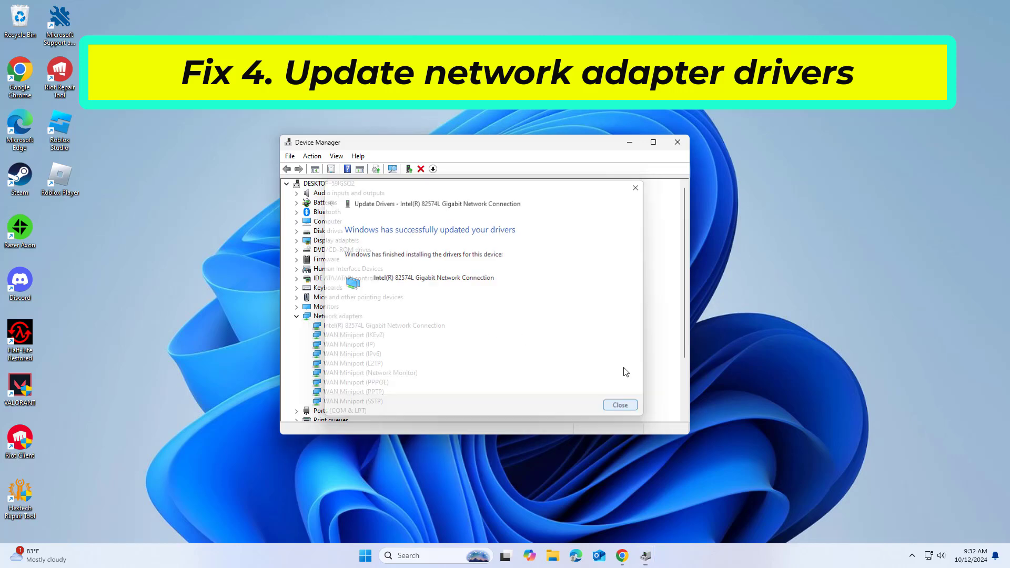
left_click(678, 143)
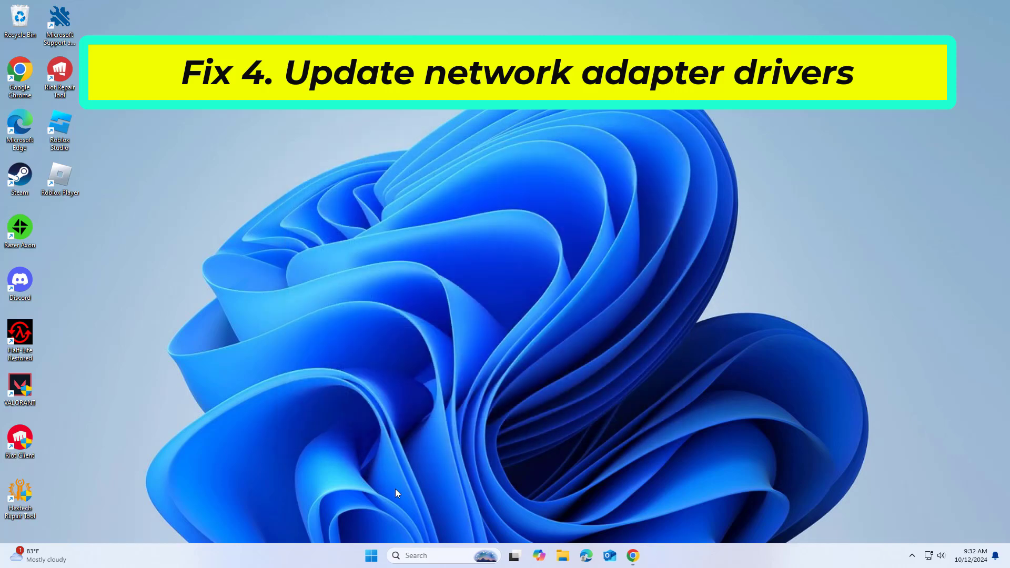
key("super")
Launch Command Prompt as administrator from a 'cmd' search and centre its window.
left_click(636, 519)
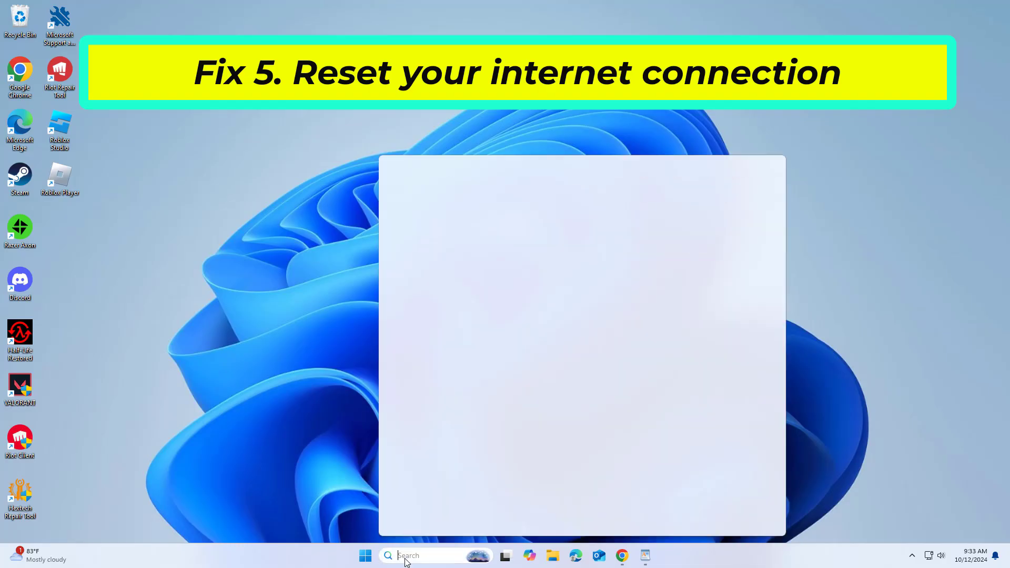
type("cmd")
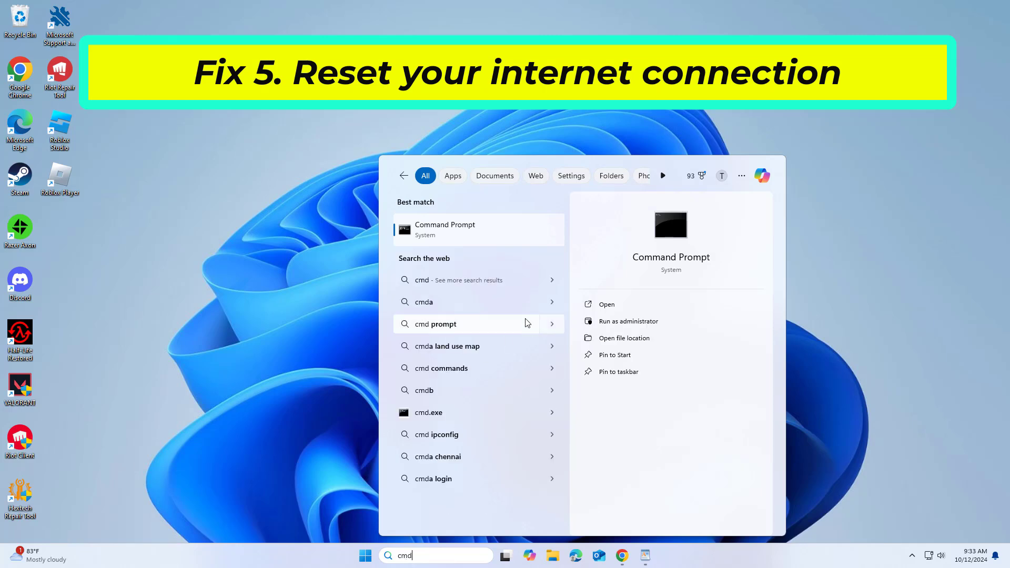
right_click(481, 230)
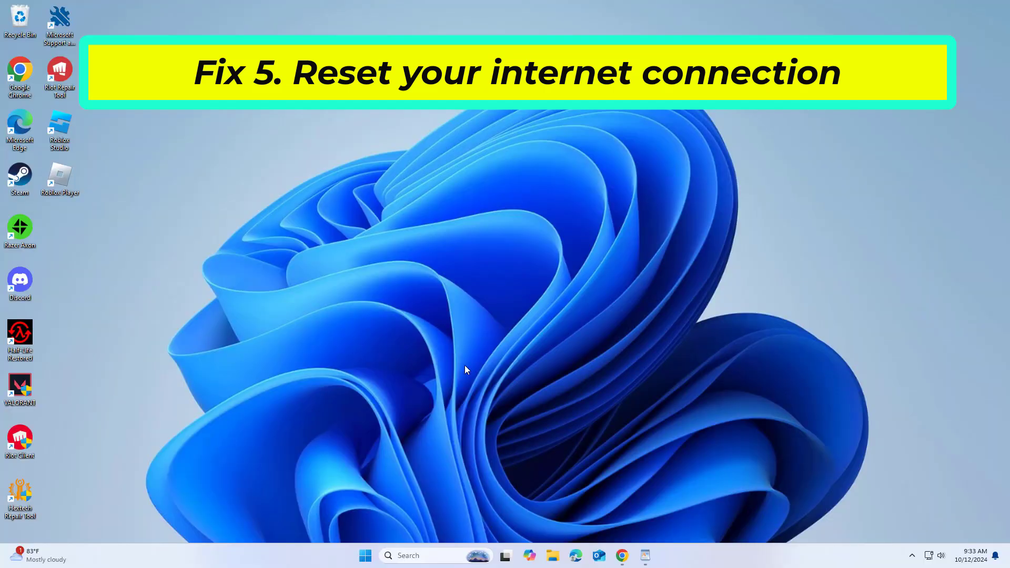
left_click_drag(369, 30, 536, 148)
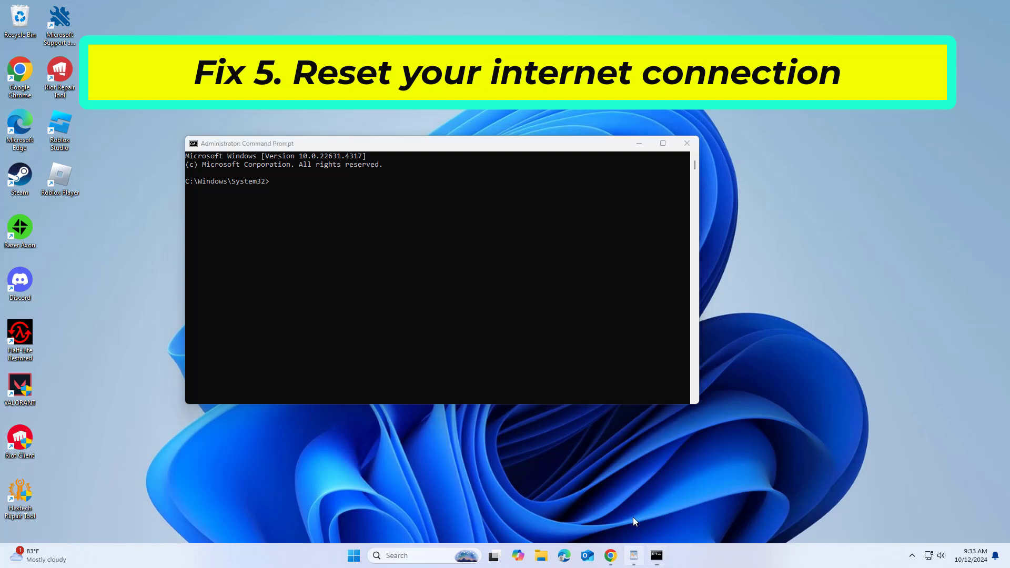
Copy ipconfig /flushdns from the WordPad notes, paste it into Command Prompt and run it.
left_click_drag(679, 190, 608, 185)
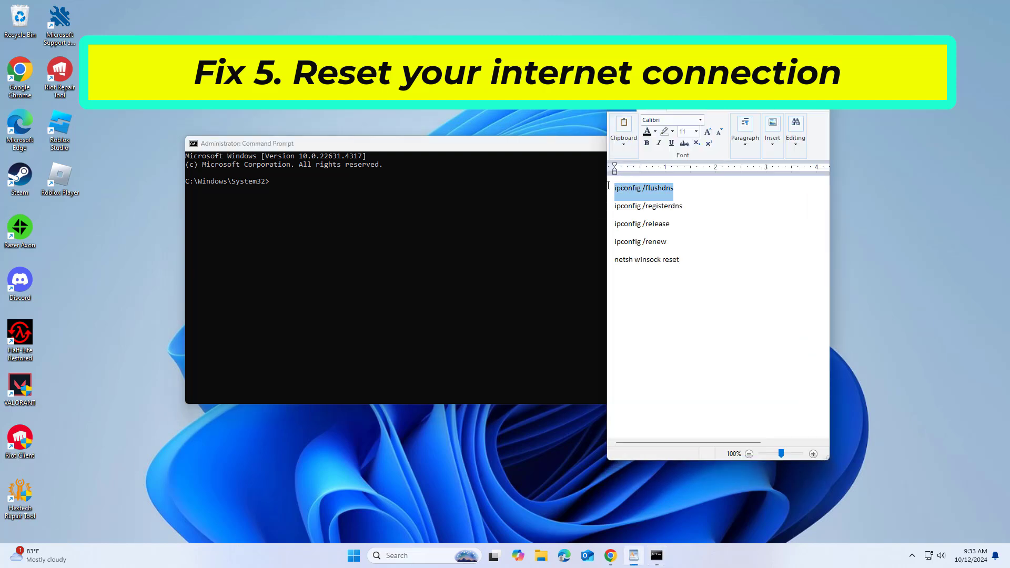
right_click(636, 195)
left_click(656, 211)
right_click(564, 150)
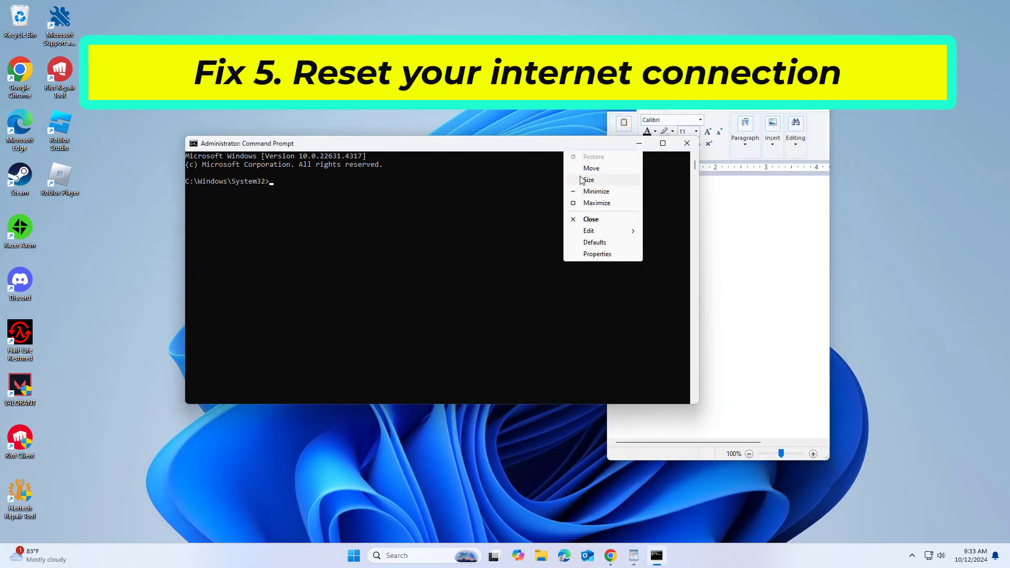
mouse_move(589, 230)
left_click(689, 256)
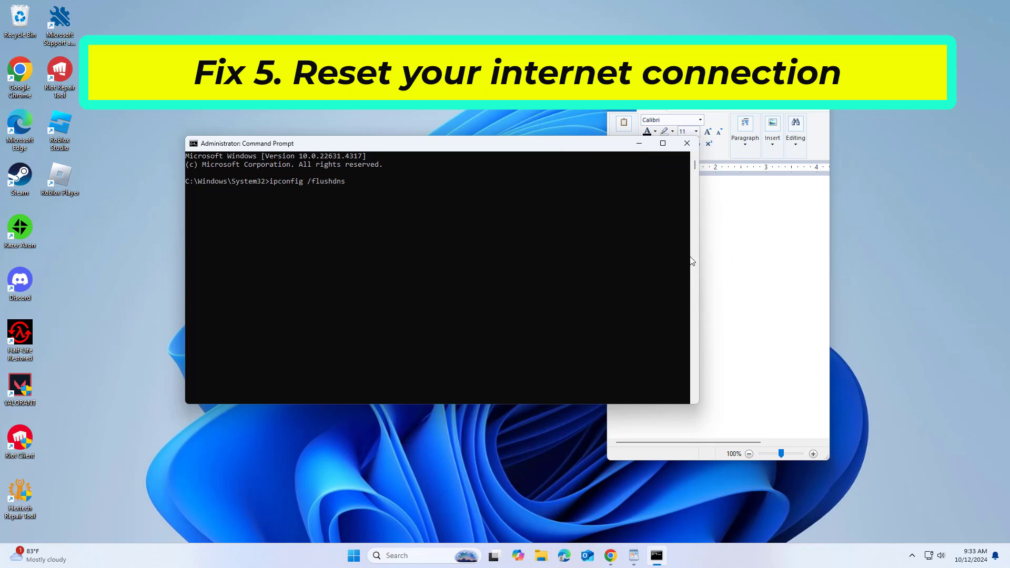
key("Return")
Copy ipconfig /registerdns from the notes and run it in Command Prompt.
left_click(734, 249)
left_click_drag(687, 207, 615, 206)
right_click(626, 206)
left_click(650, 224)
right_click(561, 144)
mouse_move(599, 225)
left_click(669, 246)
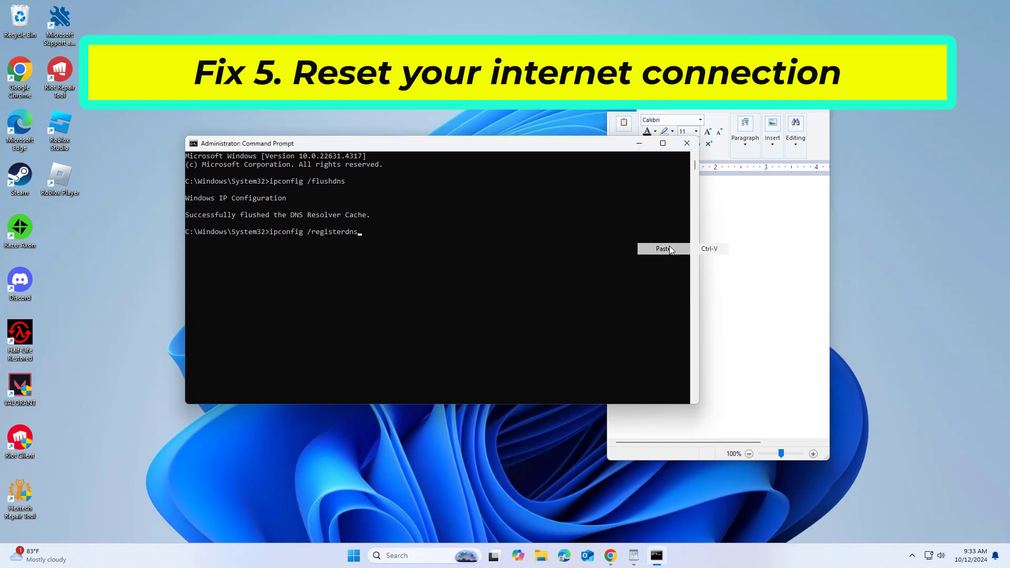
key("Return")
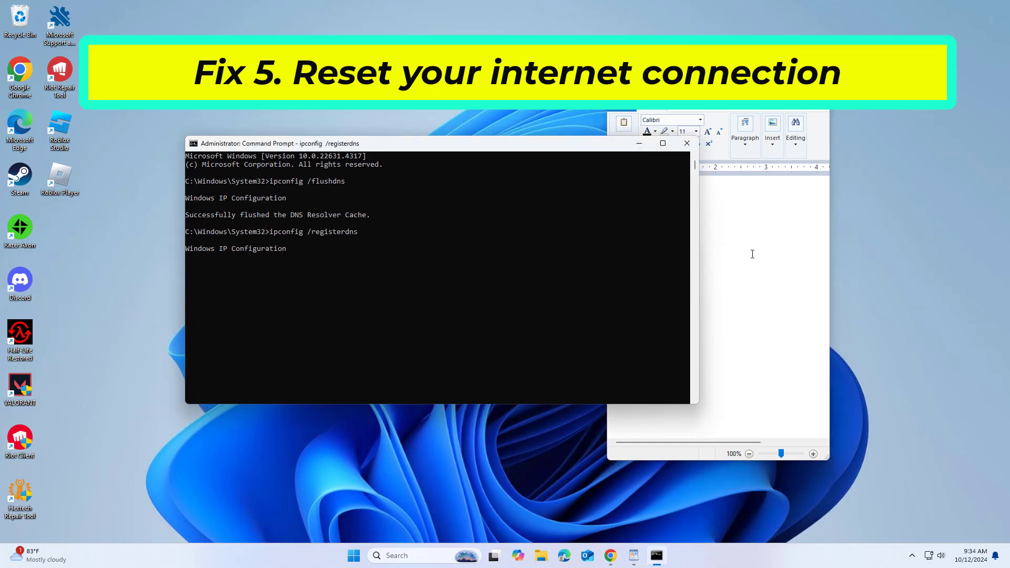
Copy ipconfig /release from the notes and run it in Command Prompt.
left_click(751, 255)
left_click_drag(676, 230, 614, 226)
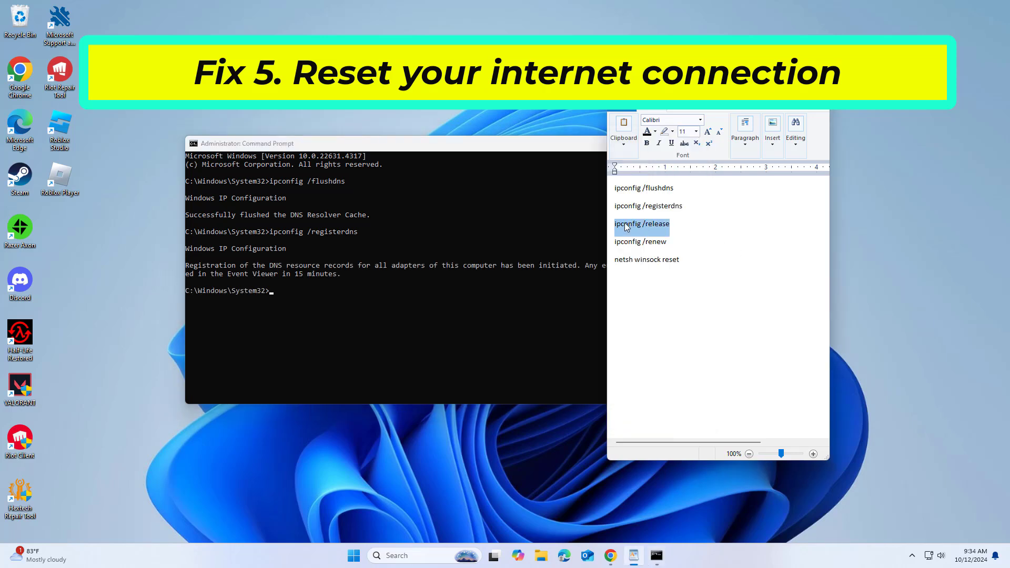
right_click(628, 223)
left_click(652, 242)
left_click(569, 156)
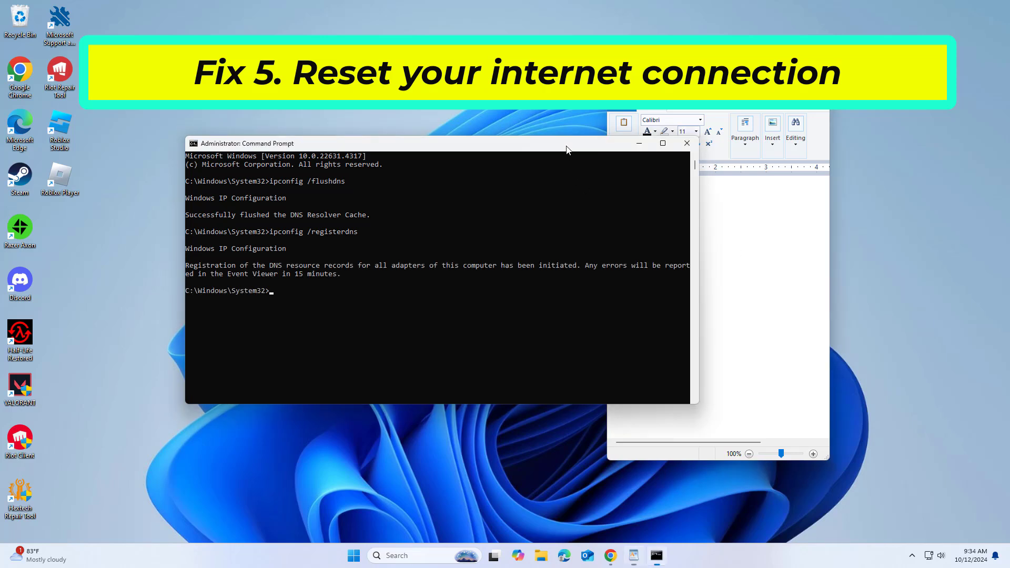
right_click(568, 149)
mouse_move(616, 227)
left_click(670, 250)
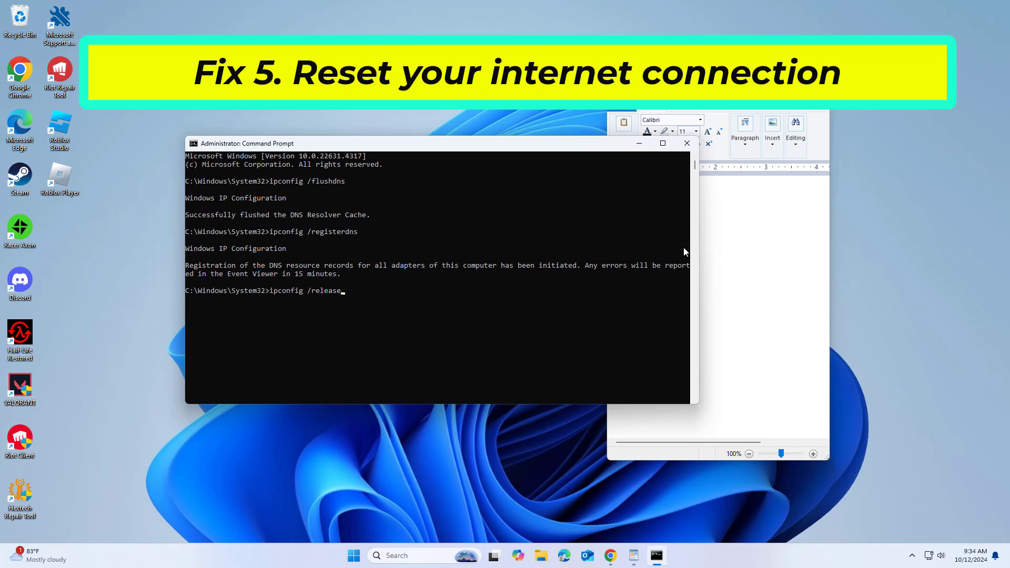
key("Return")
Copy ipconfig /renew from the notes and run it in Command Prompt.
key("alt+Tab")
left_click_drag(698, 248, 617, 236)
left_click_drag(677, 247, 614, 244)
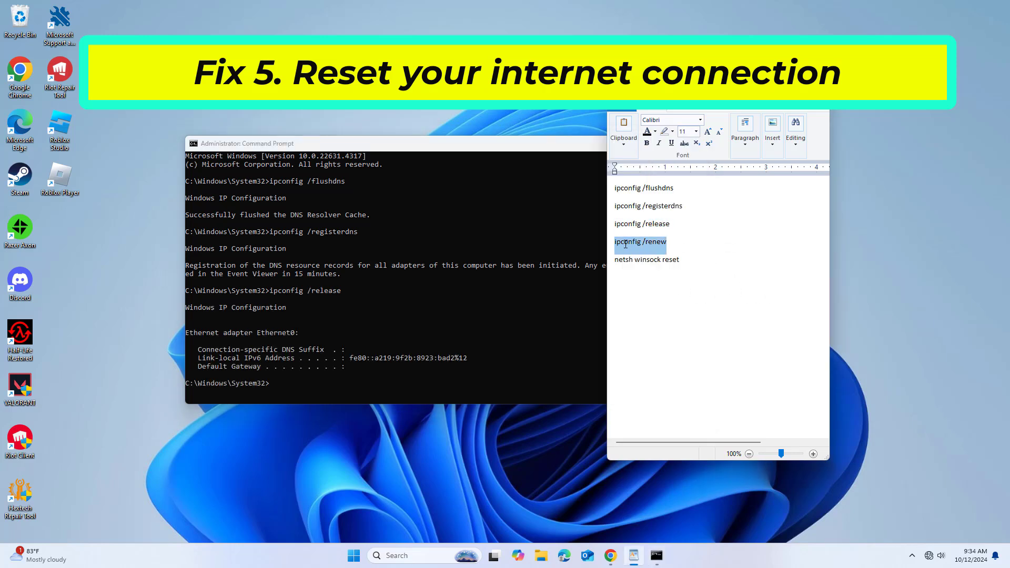
right_click(625, 244)
left_click(647, 261)
left_click(577, 148)
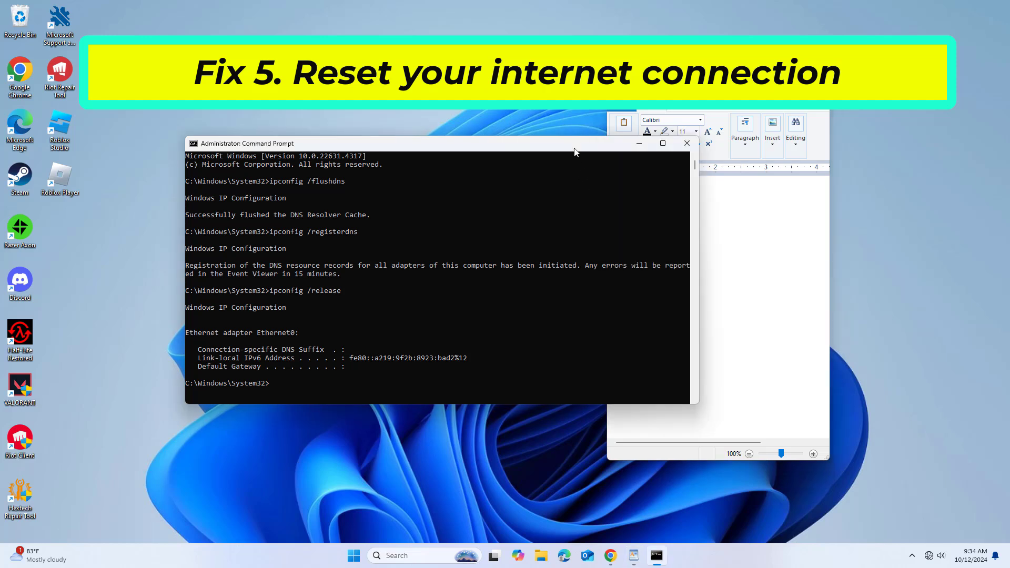
right_click(576, 149)
mouse_move(632, 229)
left_click(678, 252)
key("Return")
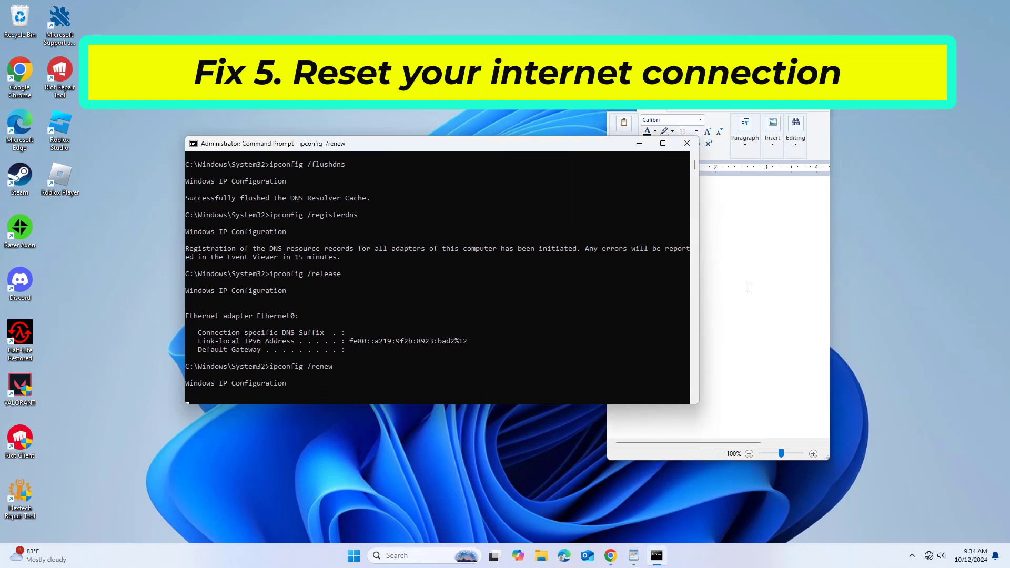
Copy netsh winsock reset from the notes and run it in Command Prompt.
left_click(697, 270)
left_click_drag(681, 261, 621, 263)
right_click(621, 262)
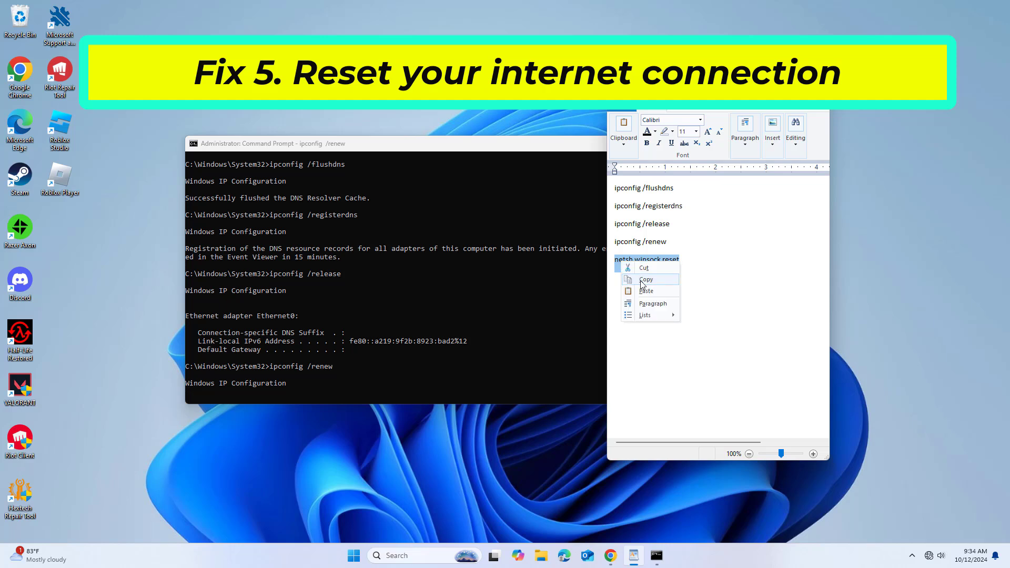
left_click(643, 284)
left_click(560, 147)
right_click(560, 147)
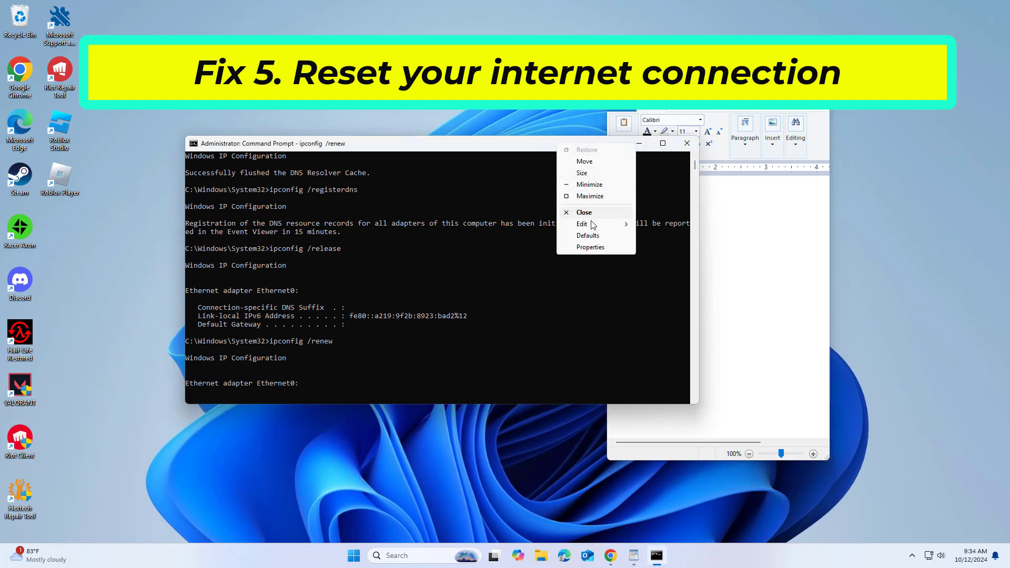
mouse_move(593, 225)
left_click(655, 247)
key("Return")
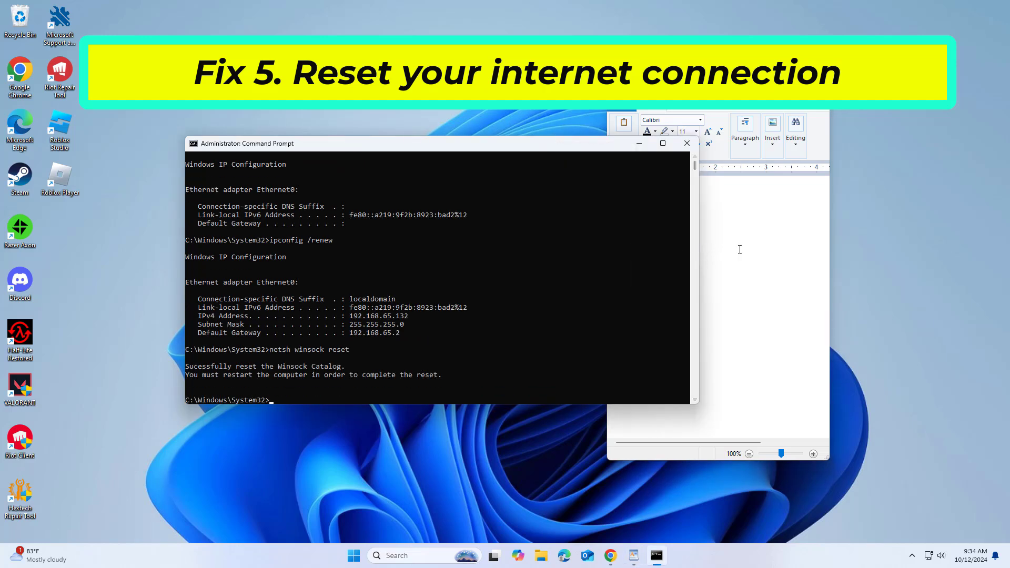
Close Command Prompt and the WordPad notes without saving, then show the Start power options.
left_click(686, 143)
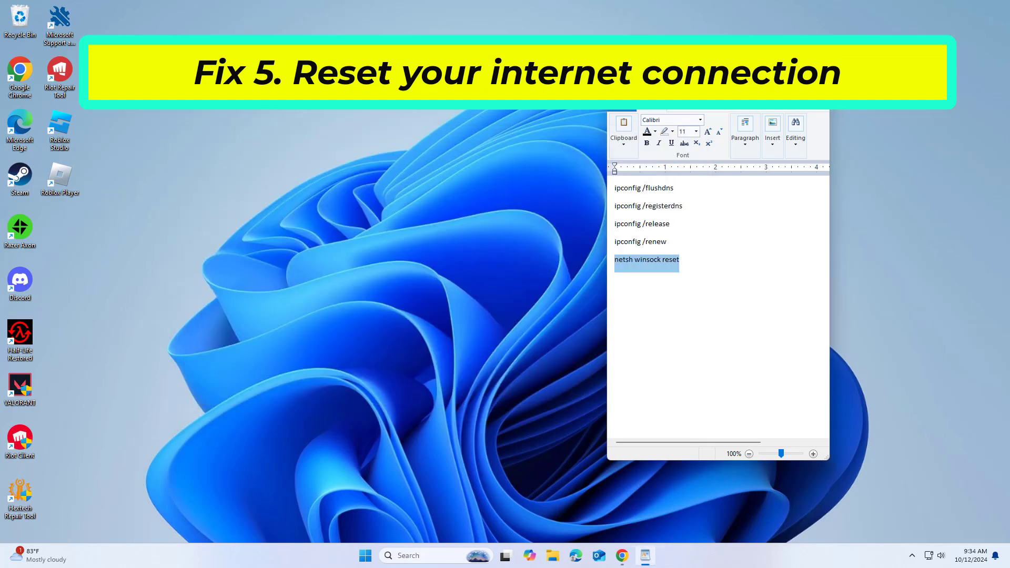
key("alt+F4")
left_click(737, 278)
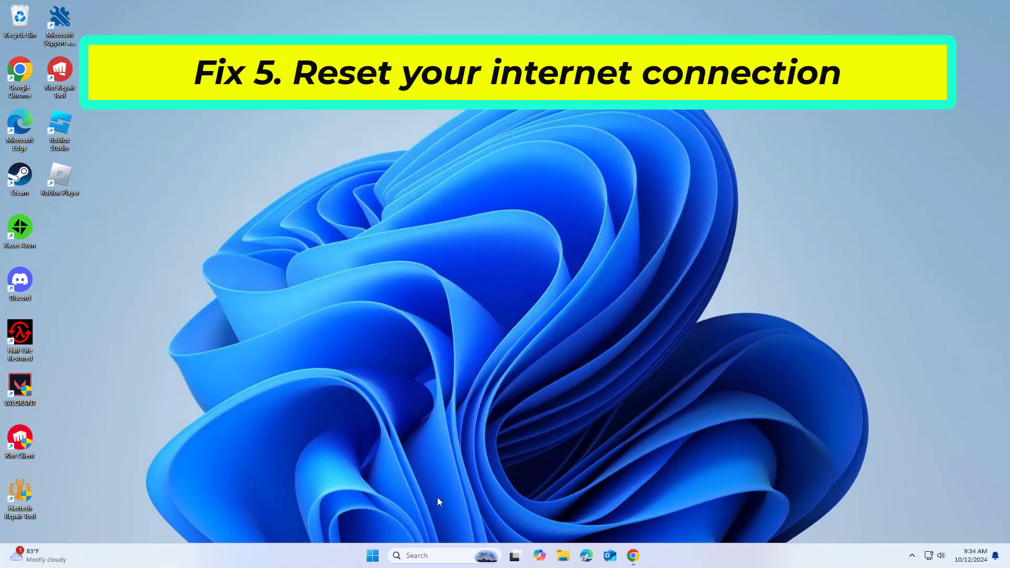
key("super")
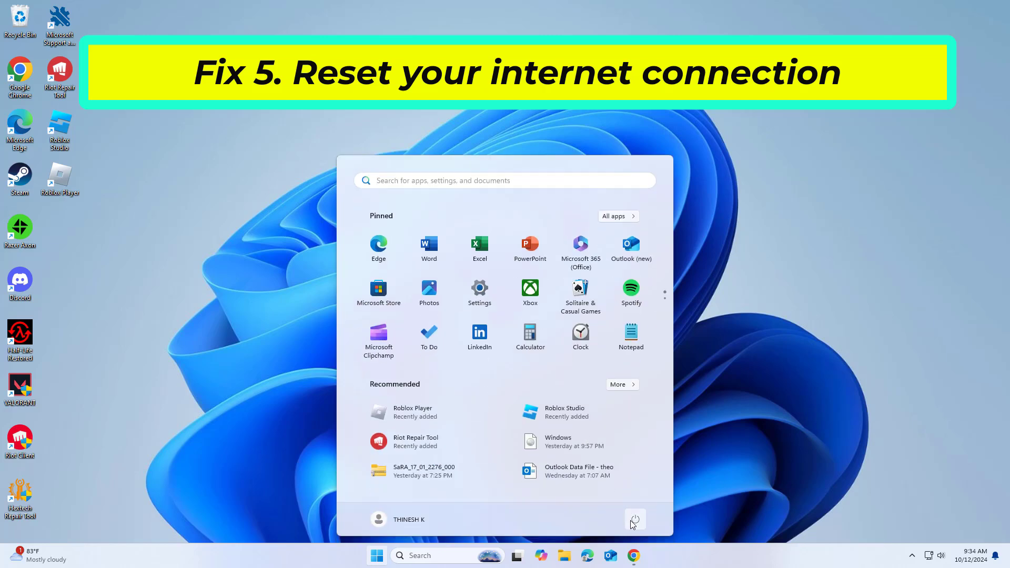
left_click(635, 519)
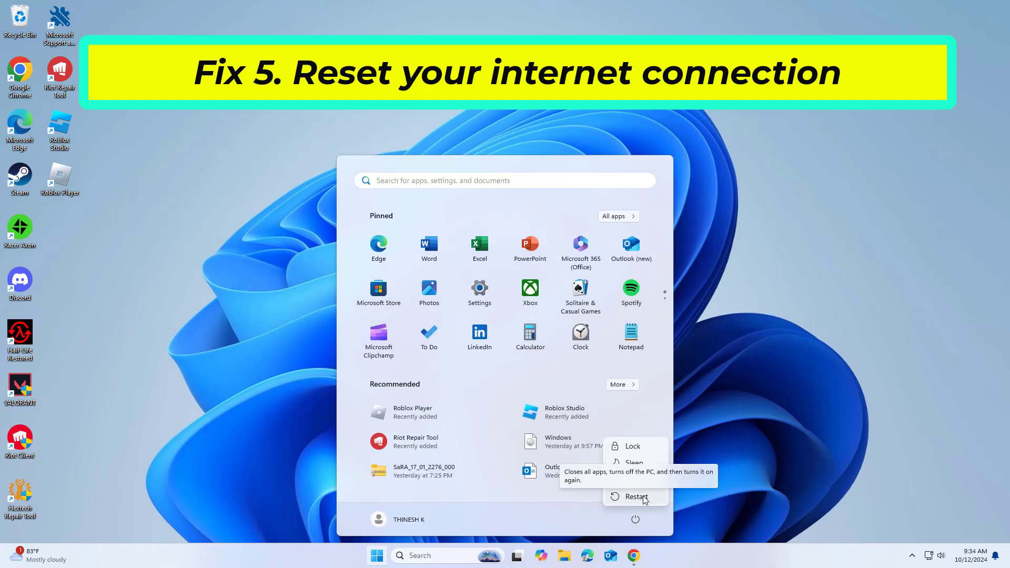